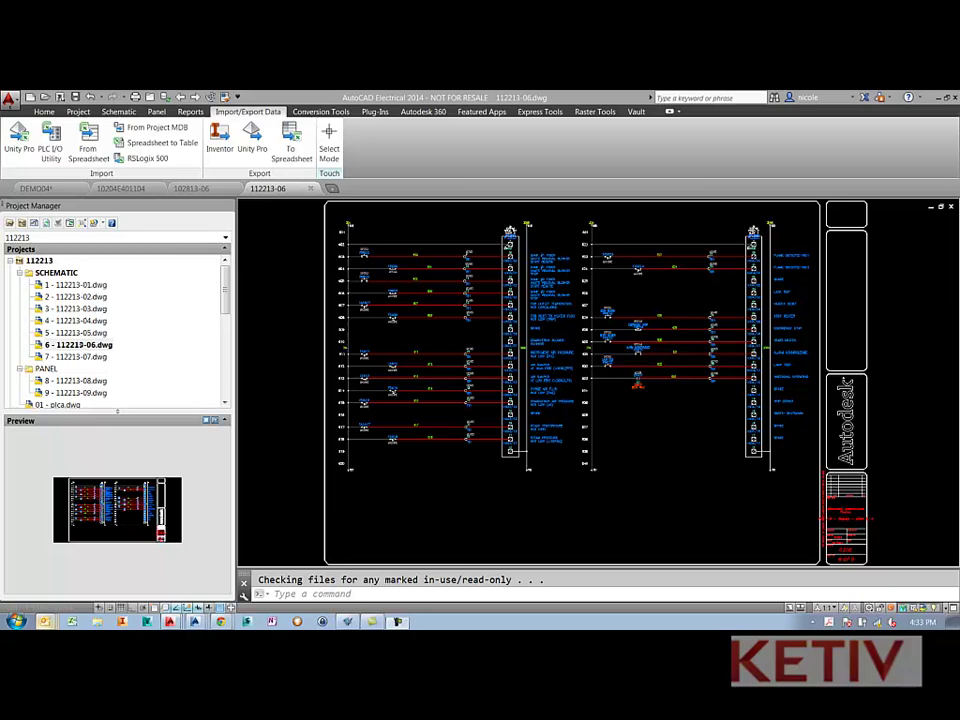
- In drawing 112213-06's properties, set the cross-reference format to %D-%N for both same-drawing and between-drawings references
{"action": "right_click", "coordinate": [82, 344]}
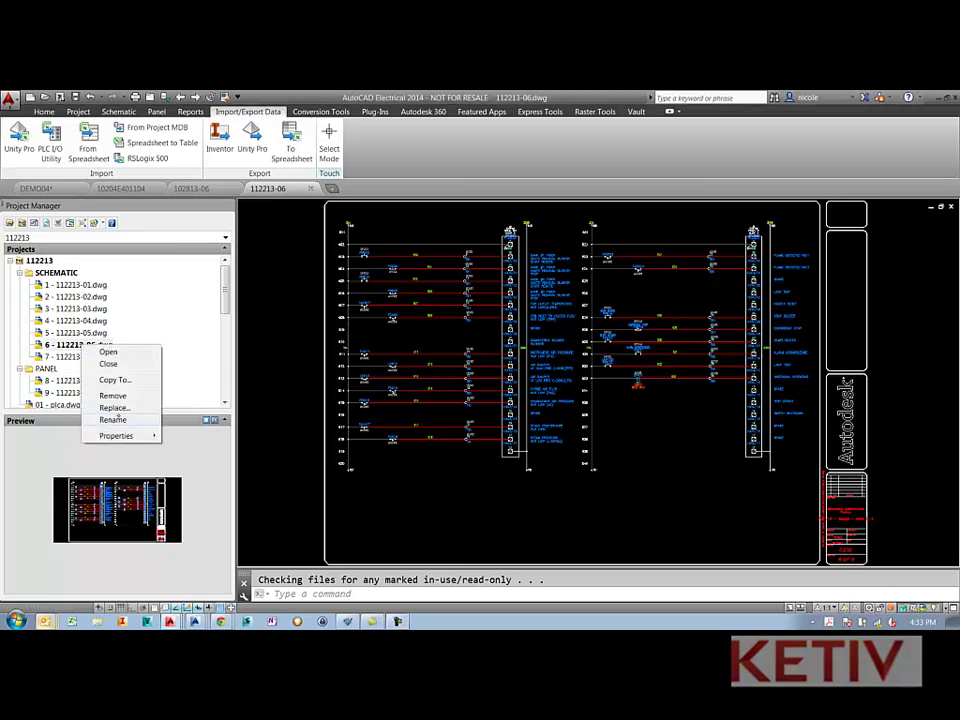
{"action": "mouse_move", "coordinate": [140, 436]}
{"action": "left_click", "coordinate": [205, 436]}
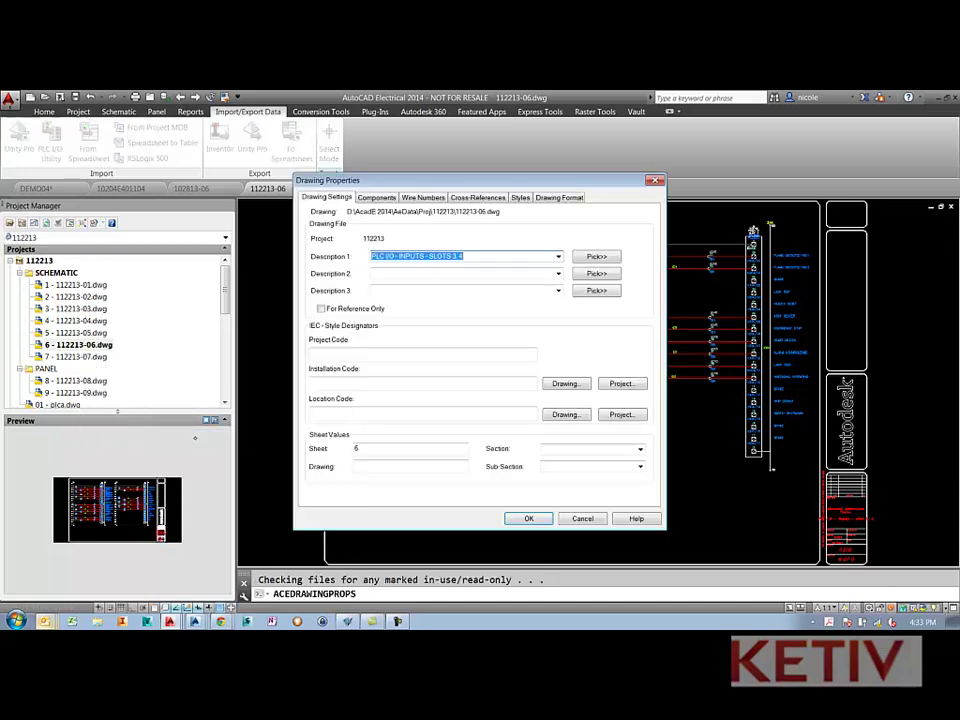
{"action": "left_click", "coordinate": [358, 466]}
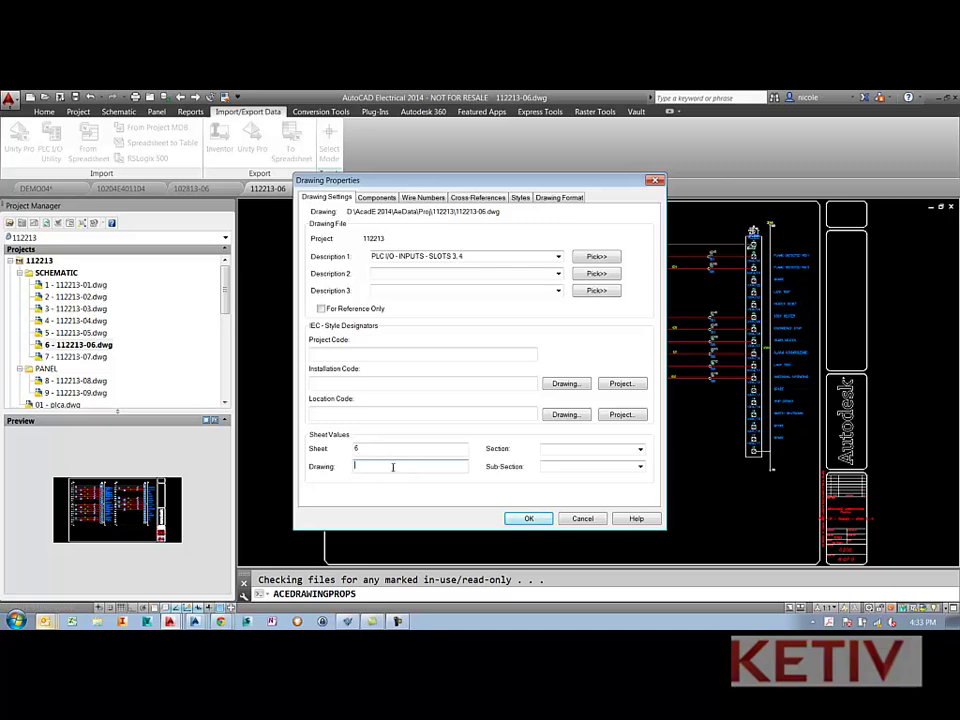
{"action": "left_click", "coordinate": [478, 197]}
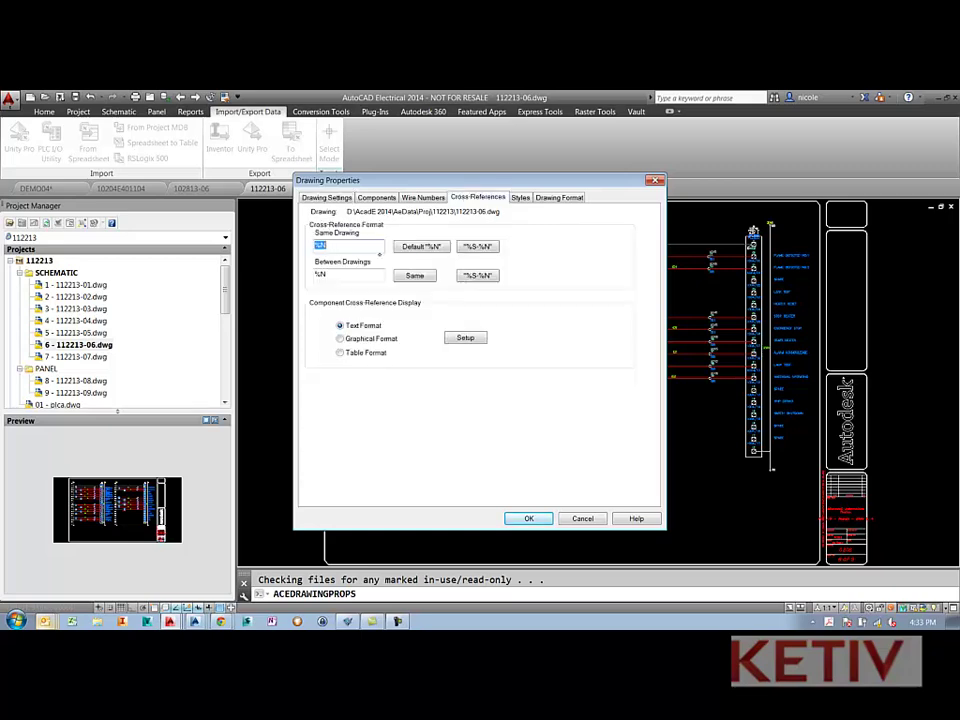
{"action": "left_click", "coordinate": [338, 248]}
{"action": "key", "text": "Home"}
{"action": "type", "text": "%D"}
{"action": "left_click", "coordinate": [415, 275]}
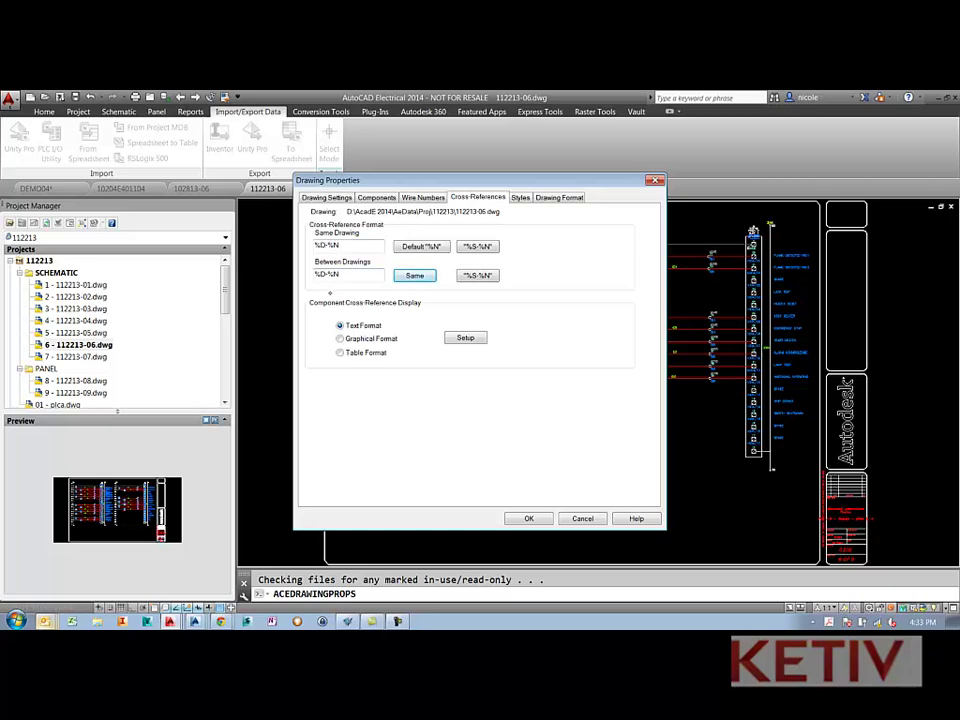
{"action": "left_click", "coordinate": [326, 197]}
{"action": "left_click", "coordinate": [380, 466]}
{"action": "left_click", "coordinate": [527, 518]}
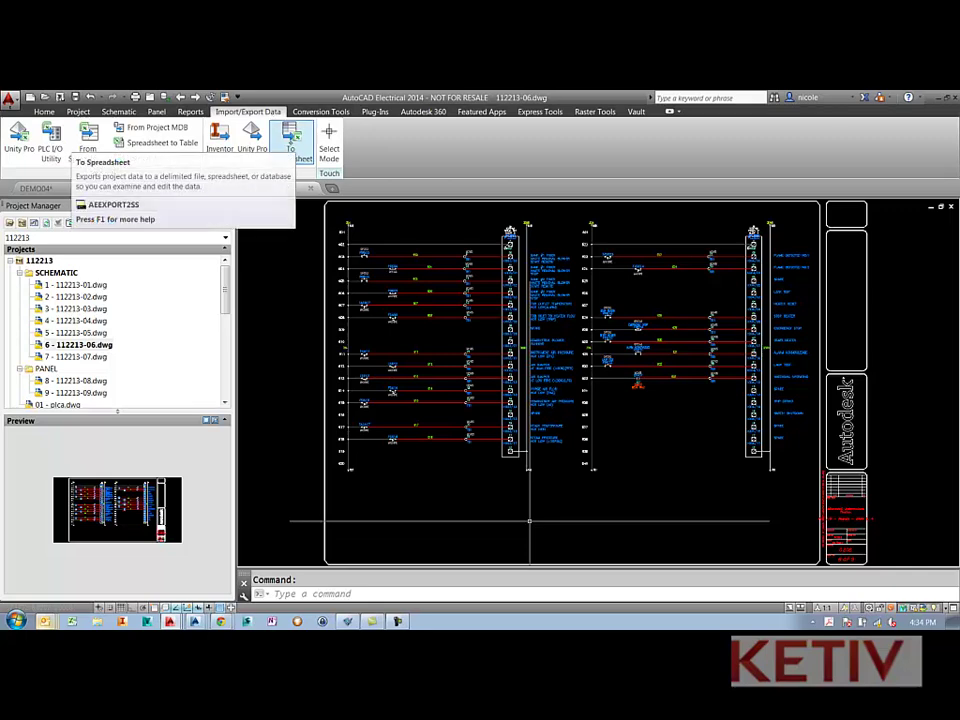
- Export the drawing settings of all drawings in the project to the Excel spreadsheet 112213_01.XLS in My Documents
{"action": "left_click", "coordinate": [291, 142]}
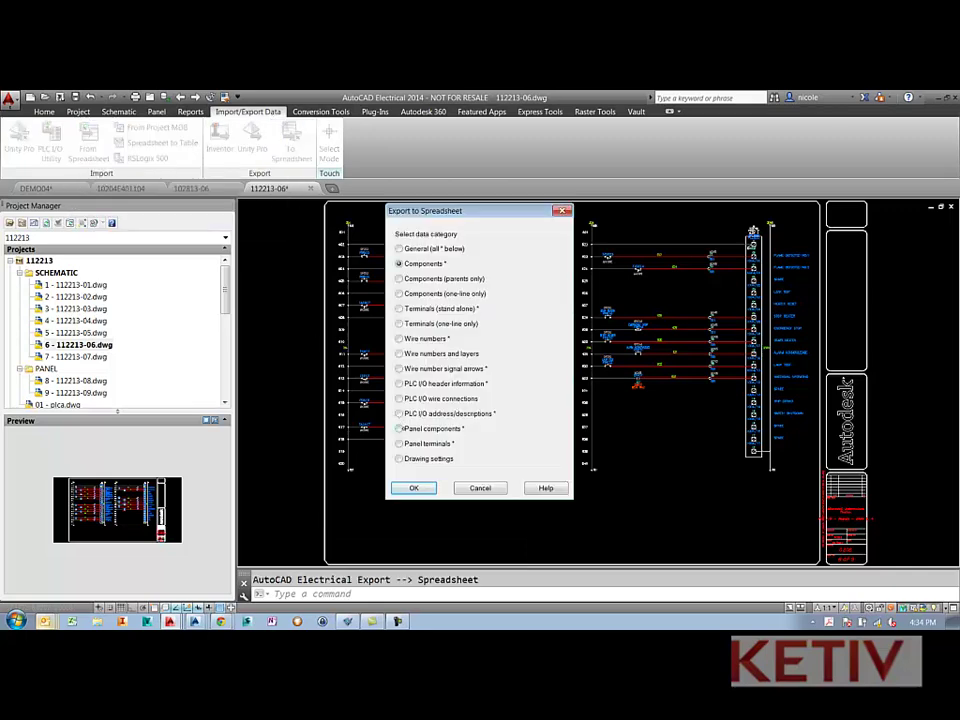
{"action": "left_click", "coordinate": [440, 459]}
{"action": "left_click", "coordinate": [423, 488]}
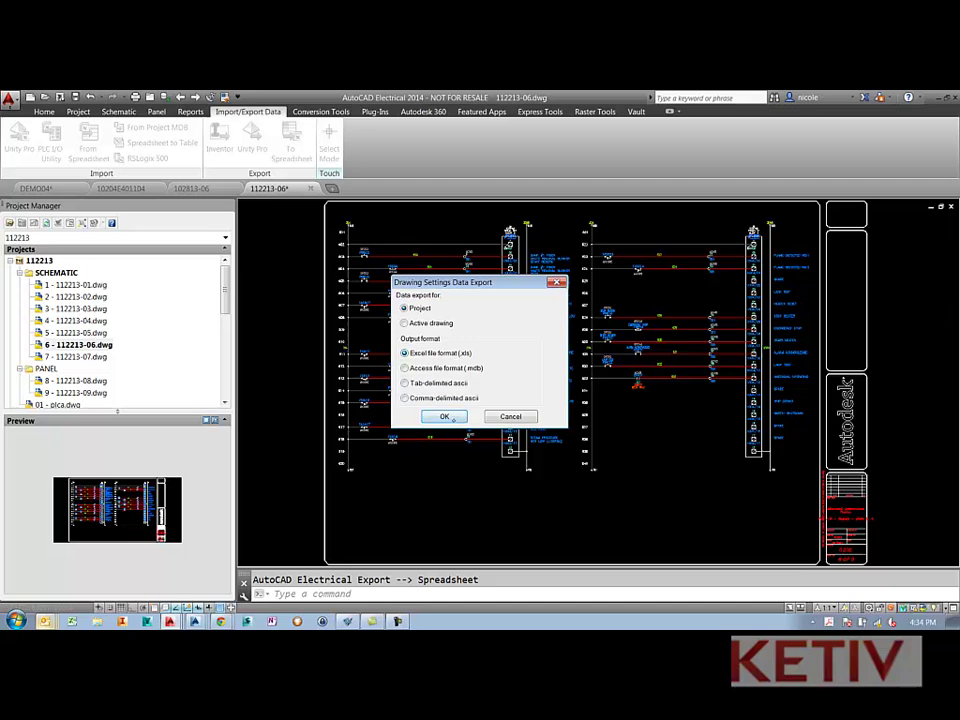
{"action": "key", "text": "Return"}
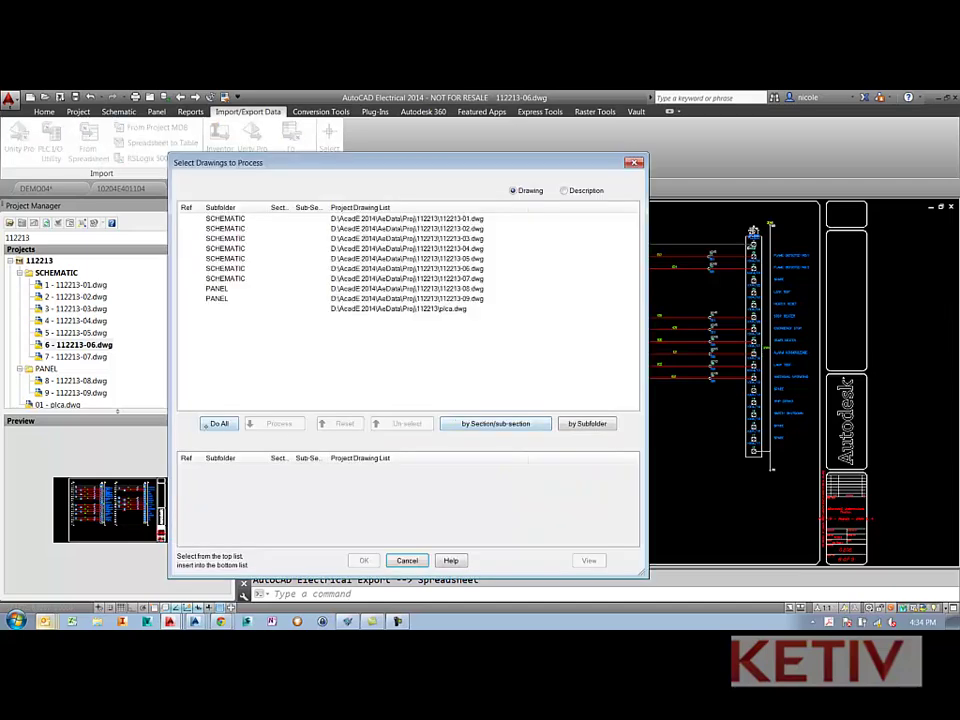
{"action": "left_click", "coordinate": [219, 423]}
{"action": "left_click", "coordinate": [364, 560]}
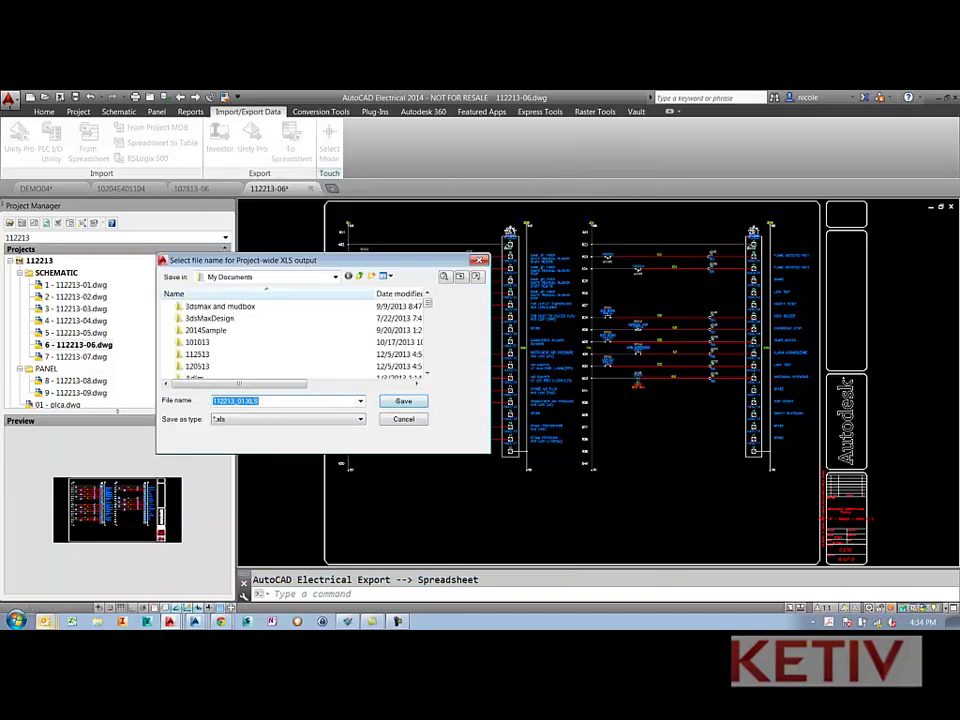
{"action": "left_click", "coordinate": [401, 401]}
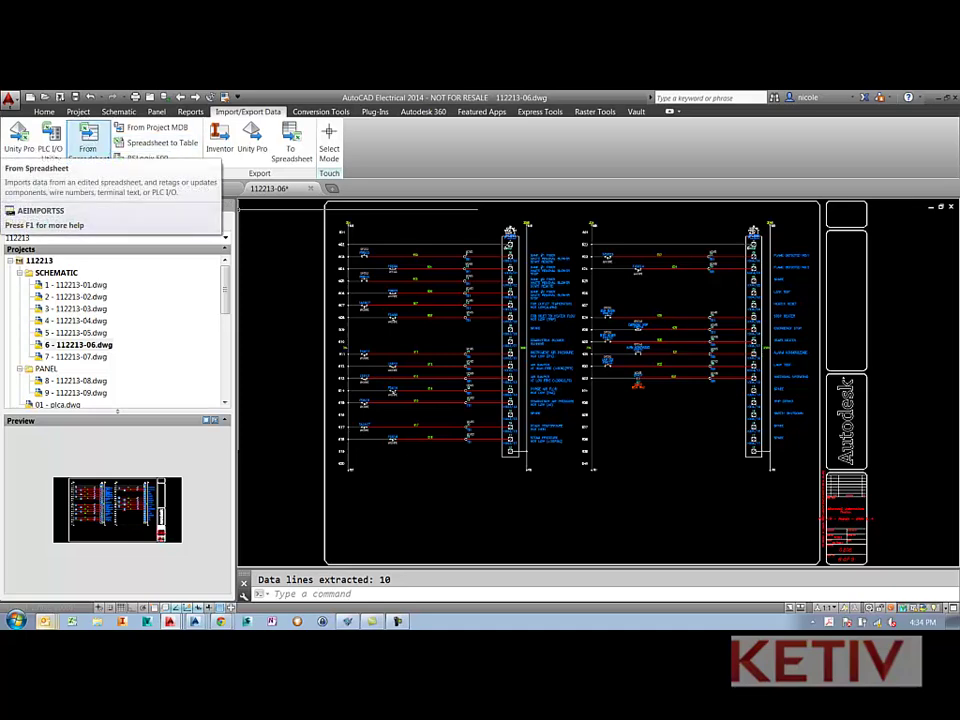
- Start a drawing update from spreadsheet, locate the exported 112213_01.XLS in My Documents and open it in Excel
{"action": "left_click", "coordinate": [88, 140]}
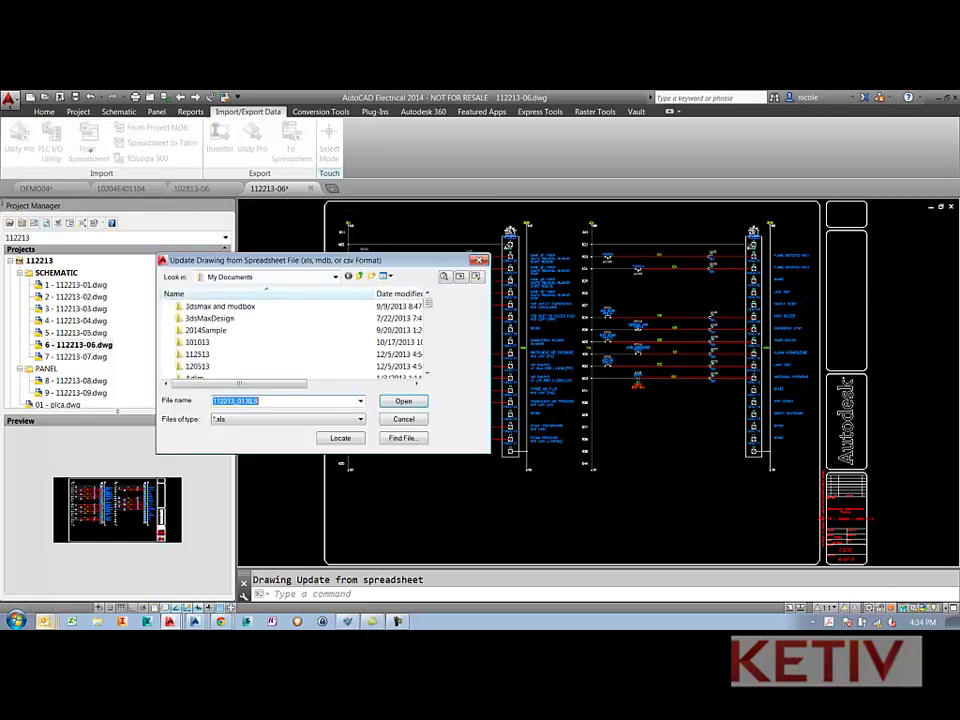
{"action": "scroll", "coordinate": [427, 322], "scroll_direction": "down", "scroll_amount": 5}
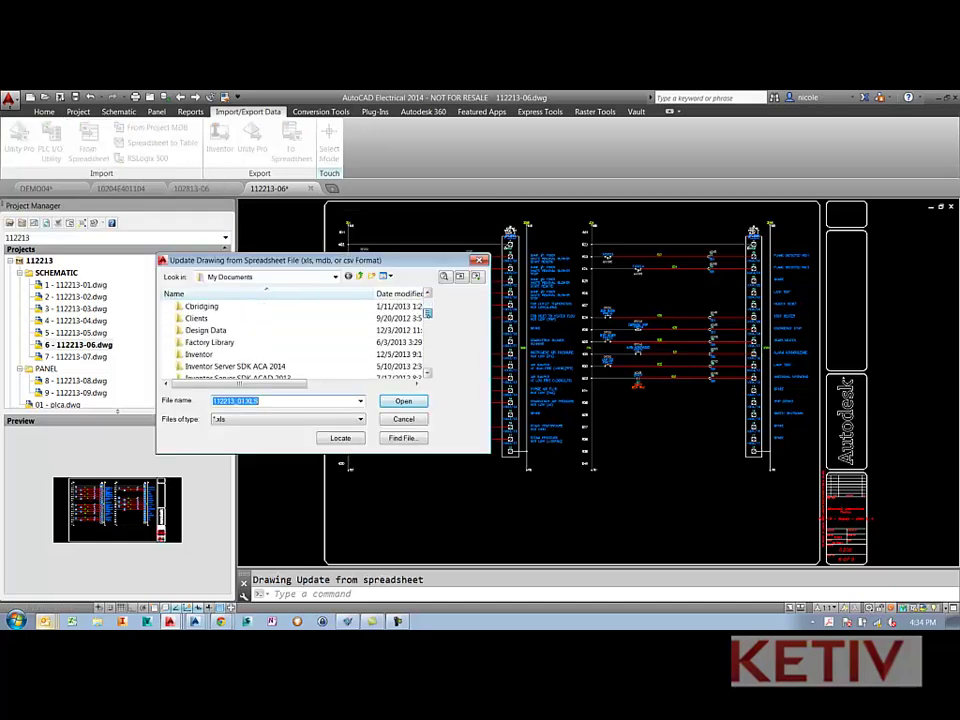
{"action": "scroll", "coordinate": [427, 322], "scroll_direction": "down", "scroll_amount": 4}
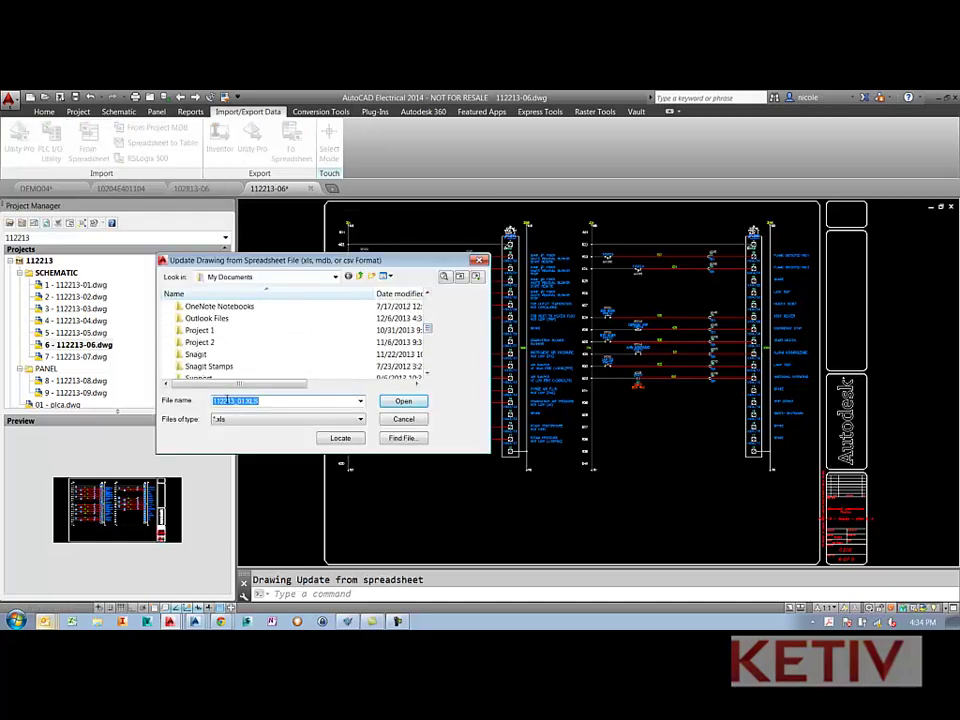
{"action": "scroll", "coordinate": [427, 335], "scroll_direction": "down", "scroll_amount": 6}
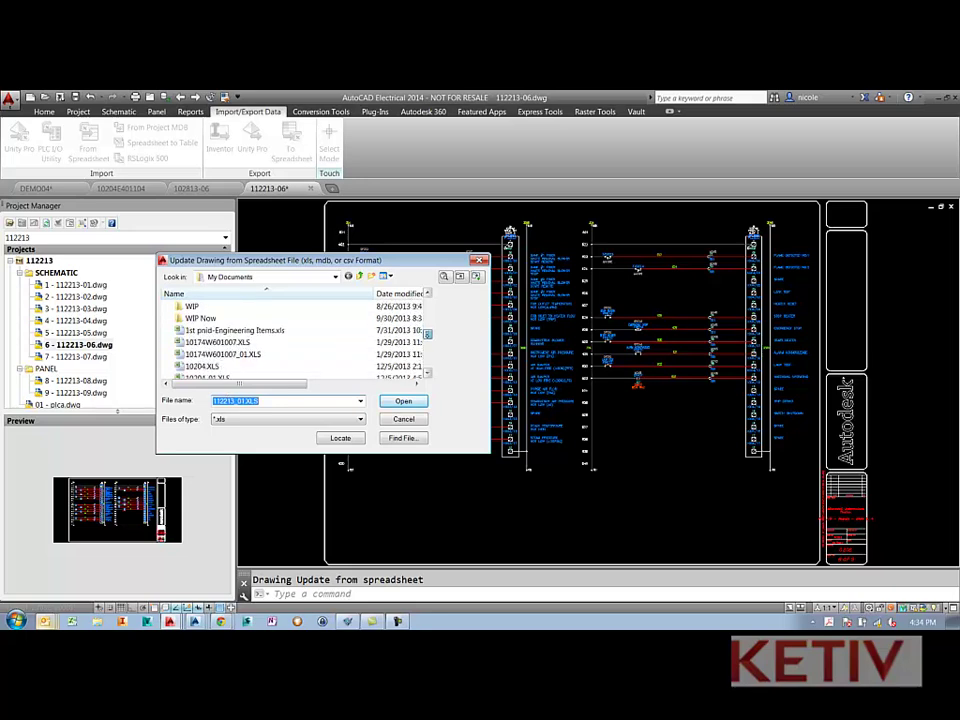
{"action": "scroll", "coordinate": [427, 338], "scroll_direction": "down", "scroll_amount": 4}
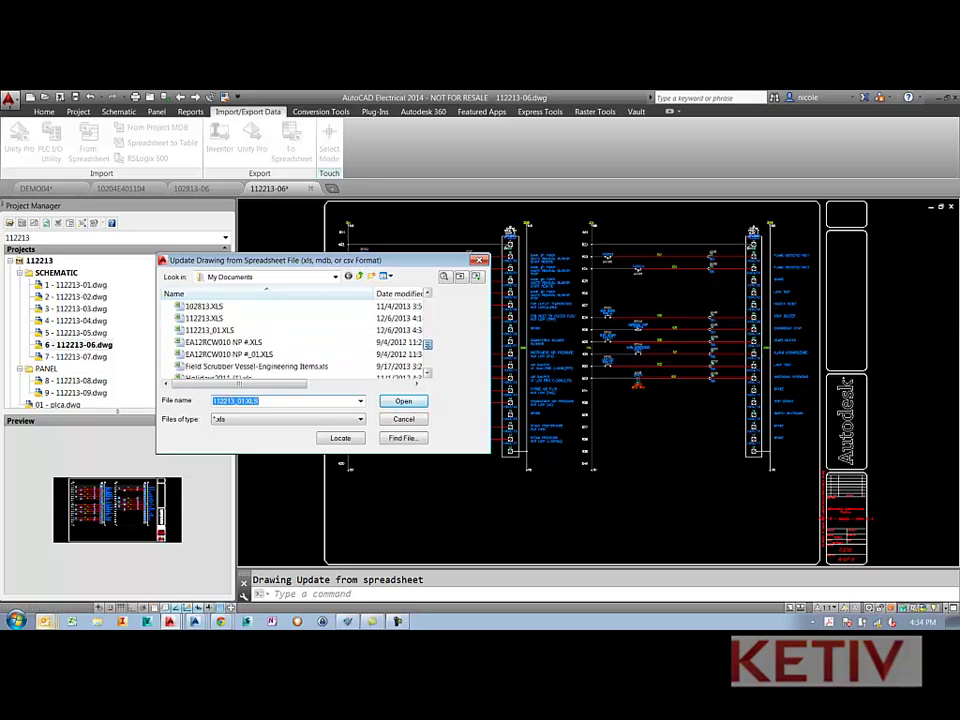
{"action": "right_click", "coordinate": [203, 331]}
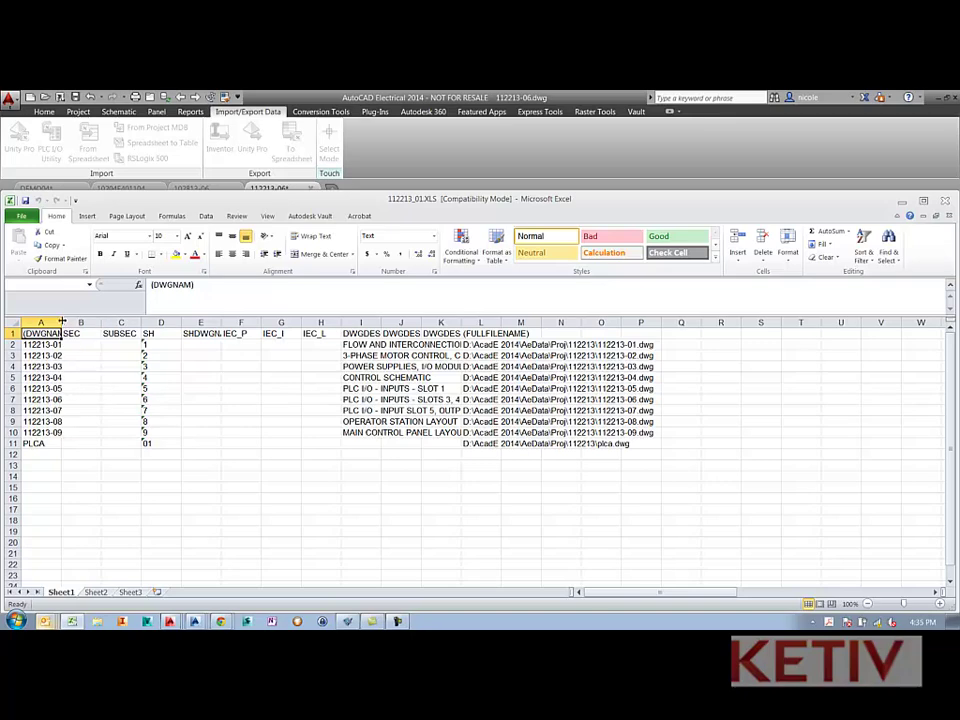
- Copy the drawing names in A2:A11 into the SHDWGNAM column starting at E2, widening columns A and E to fit
{"action": "left_click_drag", "start_coordinate": [62, 323], "coordinate": [115, 323]}
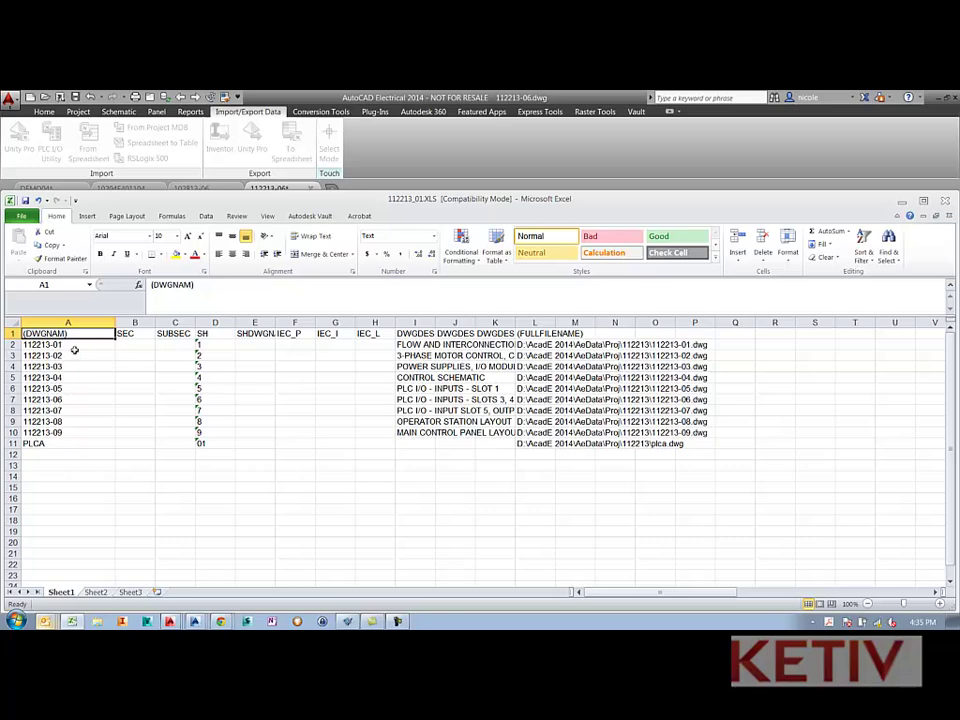
{"action": "left_click_drag", "start_coordinate": [72, 346], "coordinate": [75, 442]}
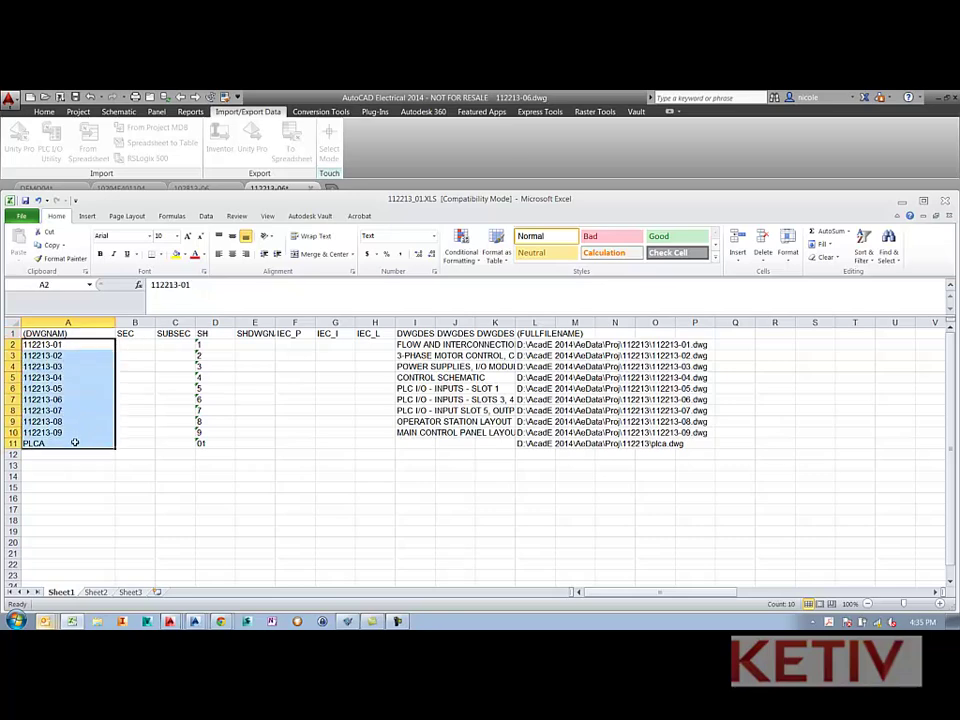
{"action": "key", "text": "ctrl+c"}
{"action": "left_click", "coordinate": [255, 345]}
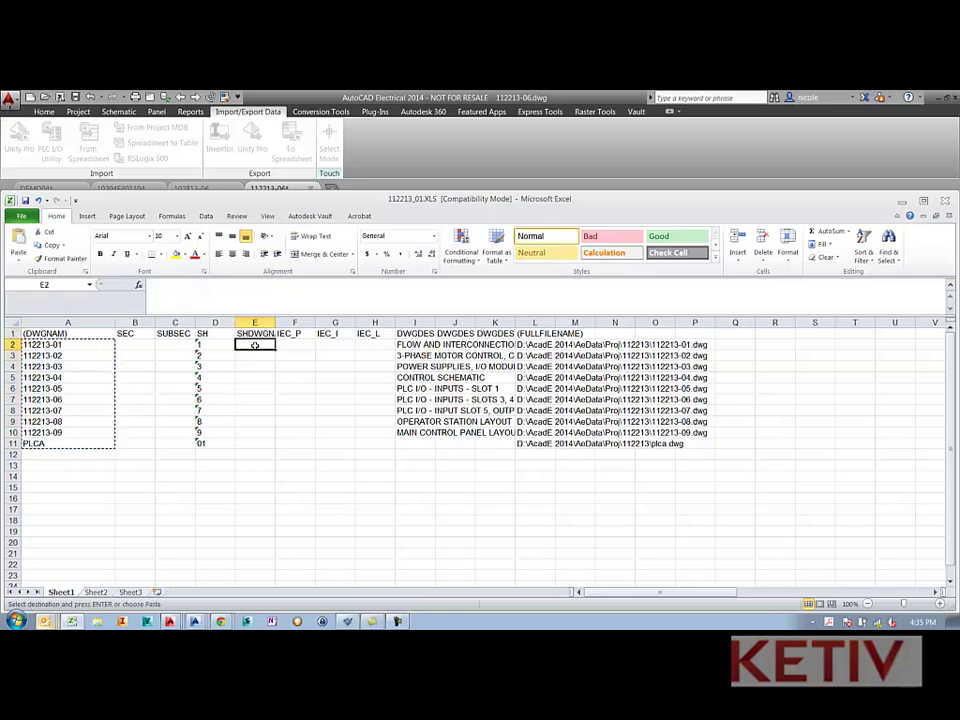
{"action": "key", "text": "ctrl+v"}
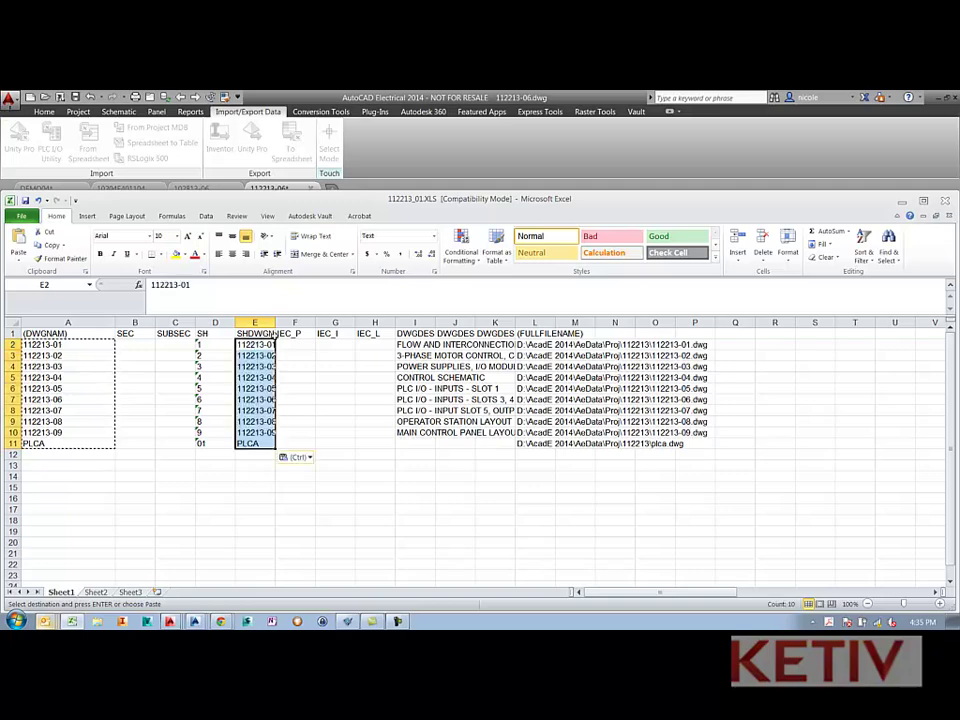
{"action": "left_click_drag", "start_coordinate": [275, 323], "coordinate": [310, 323]}
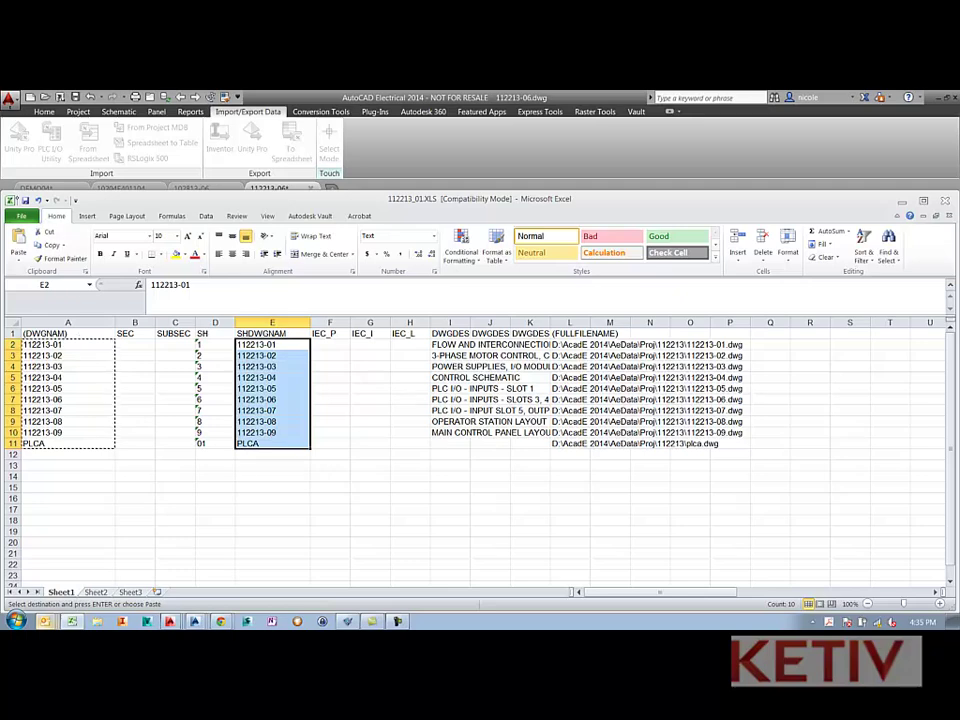
{"action": "left_click", "coordinate": [272, 466]}
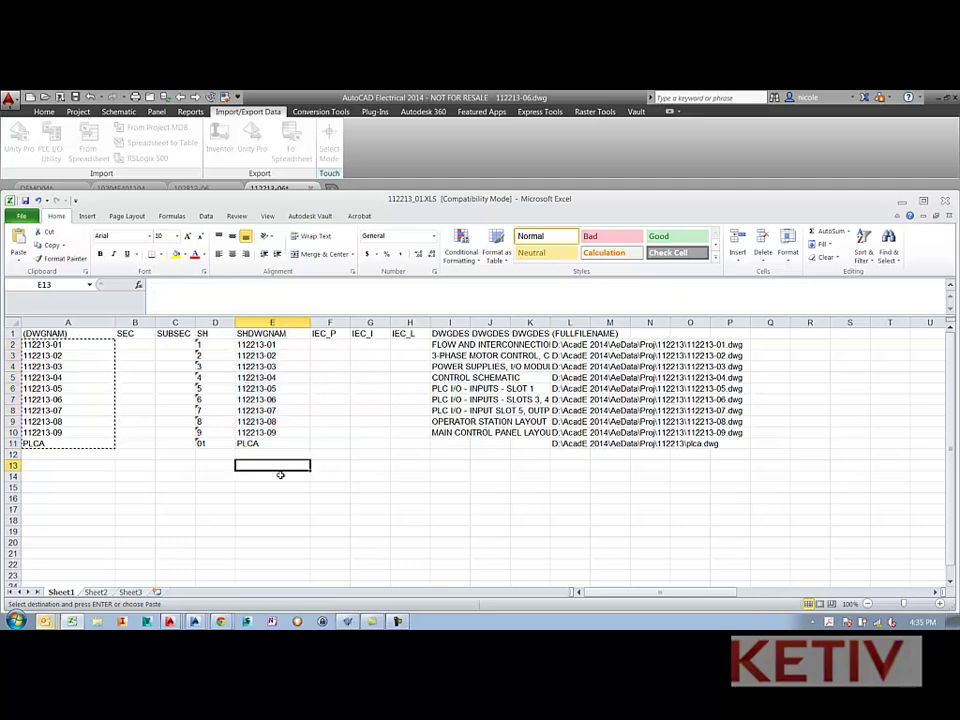
{"action": "key", "text": "Escape"}
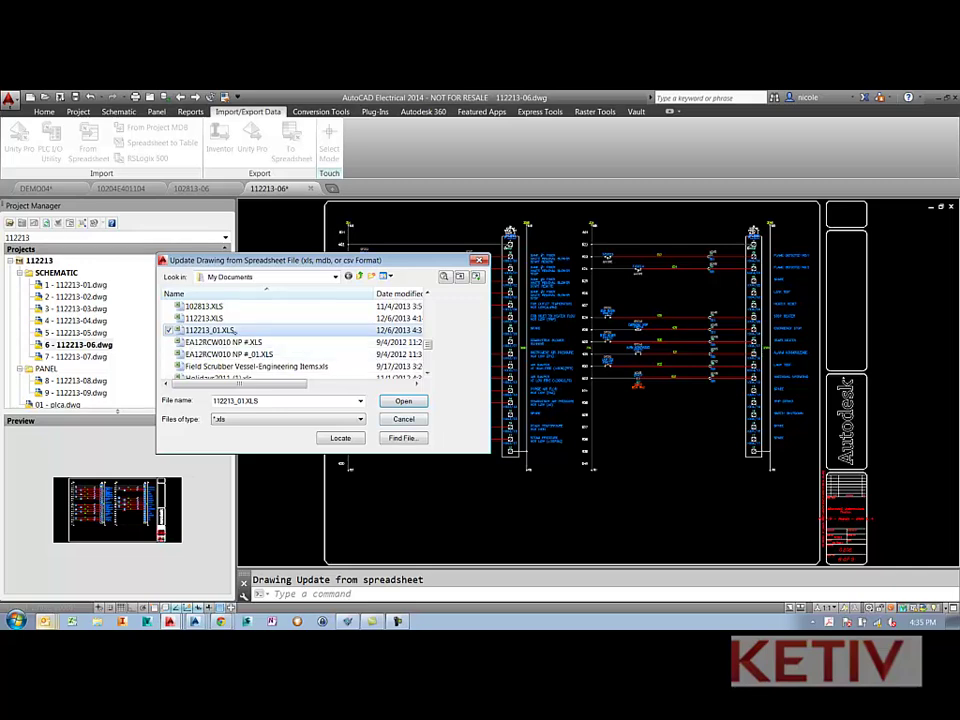
- Update all project drawings from 112213_01.XLS, keeping the upper-case and Fixed options on, and save the active drawing
{"action": "key", "text": "Return"}
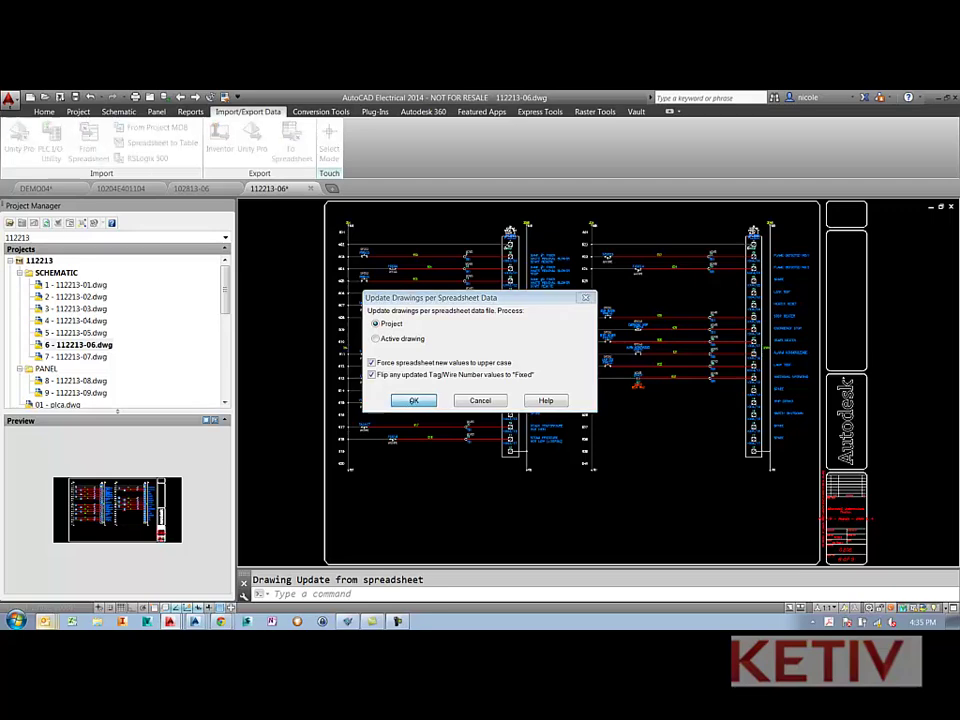
{"action": "left_click", "coordinate": [412, 400]}
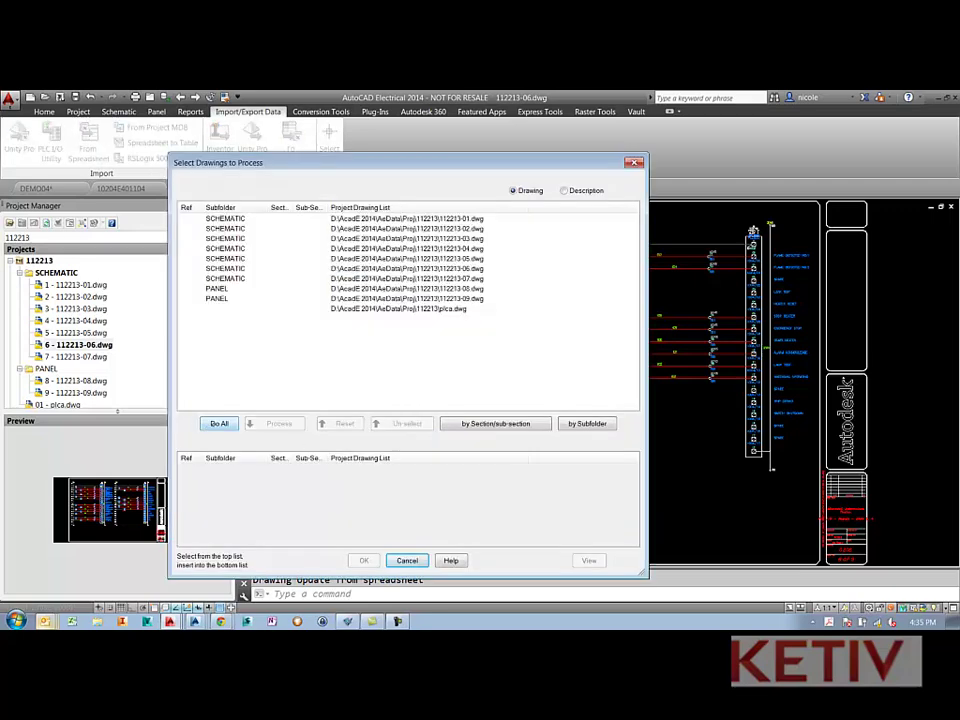
{"action": "left_click", "coordinate": [219, 423]}
{"action": "key", "text": "Return"}
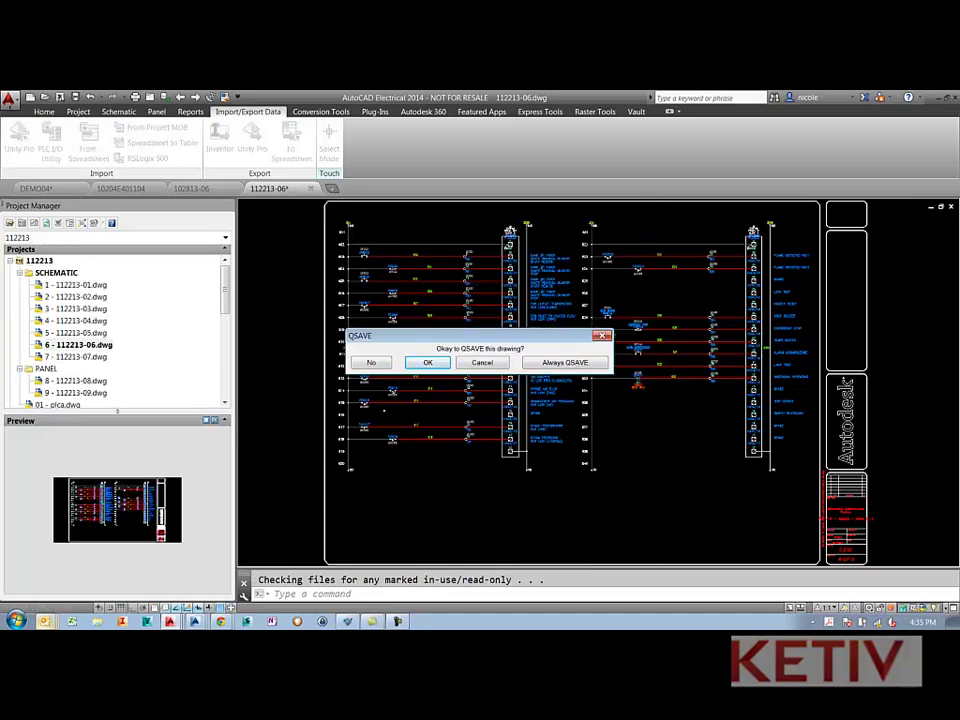
{"action": "key", "text": "Return"}
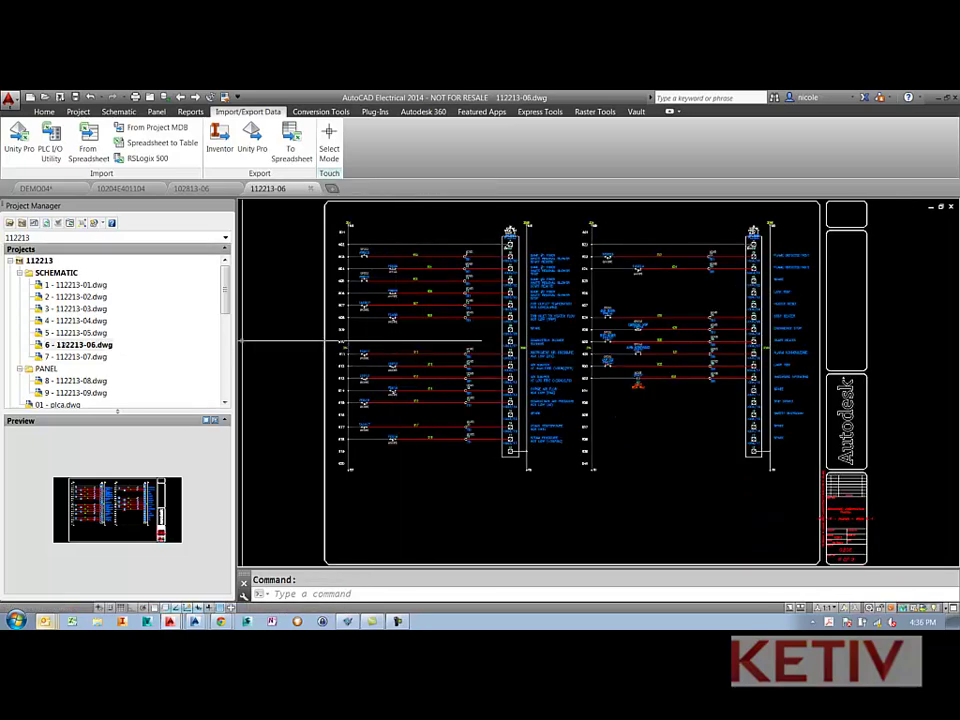
- Check the Drawing sheet value in the drawing properties of 112213-06
{"action": "right_click", "coordinate": [80, 345]}
{"action": "mouse_move", "coordinate": [105, 436]}
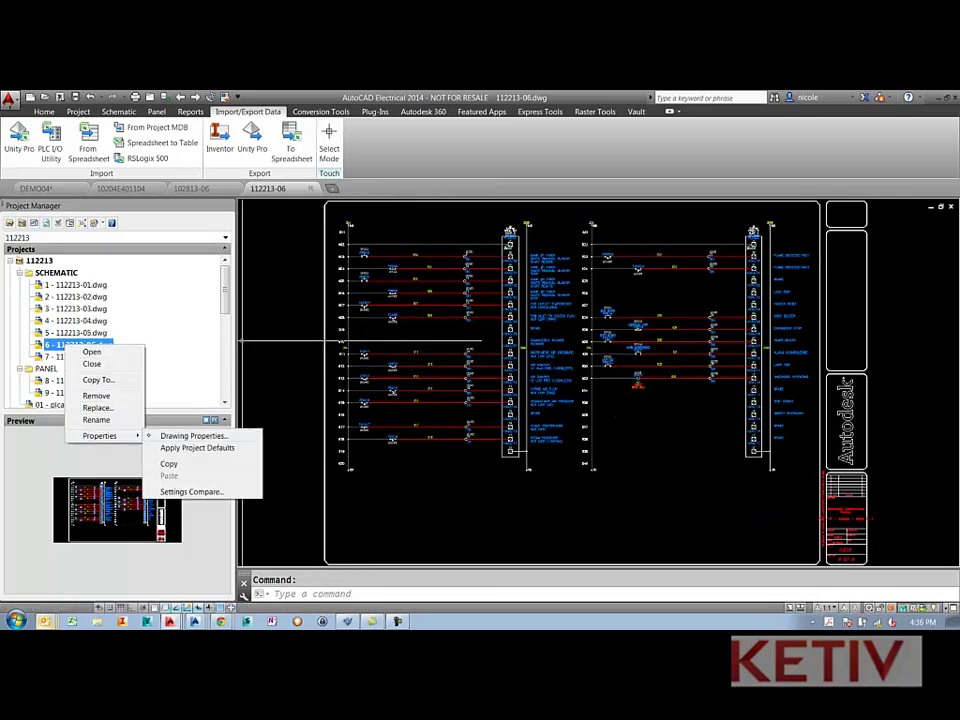
{"action": "left_click", "coordinate": [193, 436]}
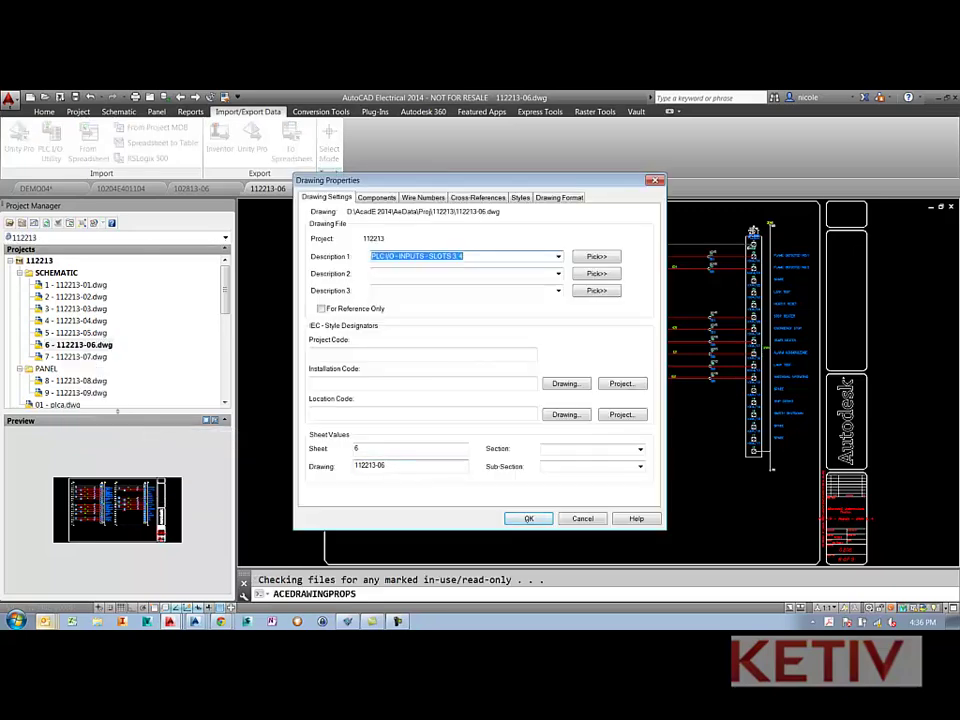
{"action": "left_click", "coordinate": [529, 518]}
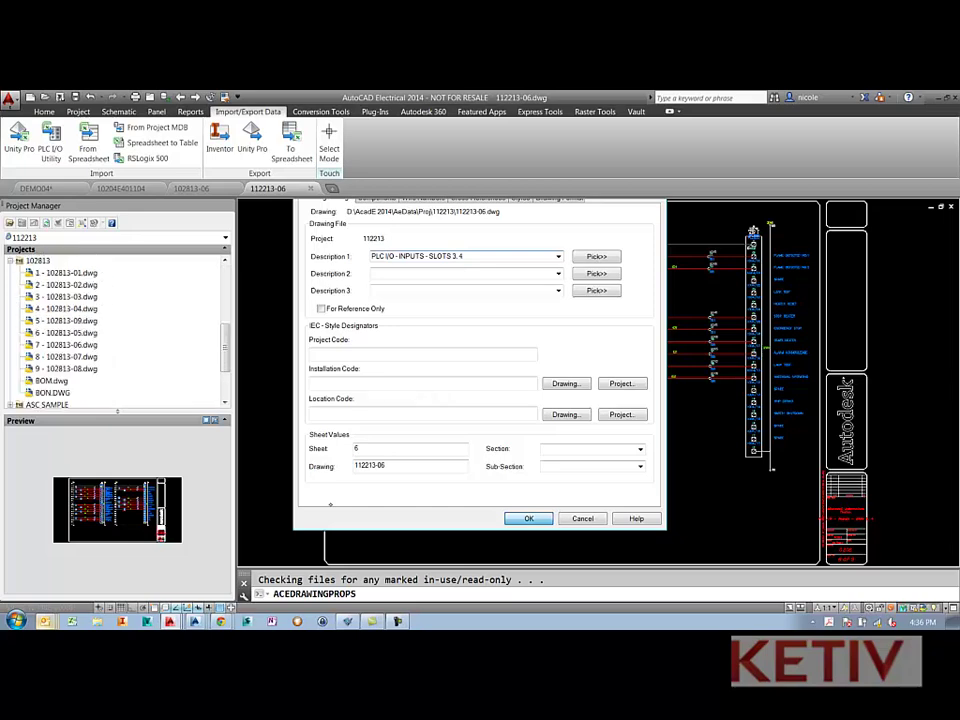